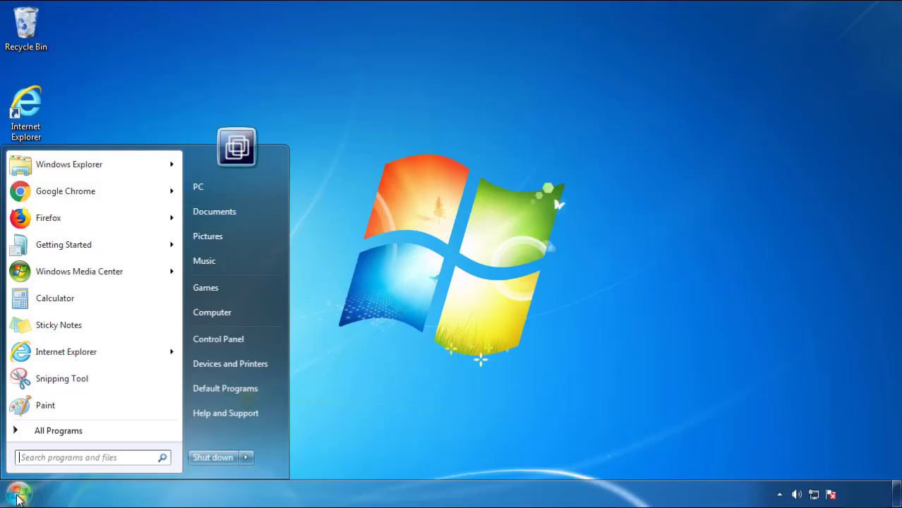
# - Show the Control Panel's installed programs list sorted by Installed On, newest first
pyautogui.click(226, 334)
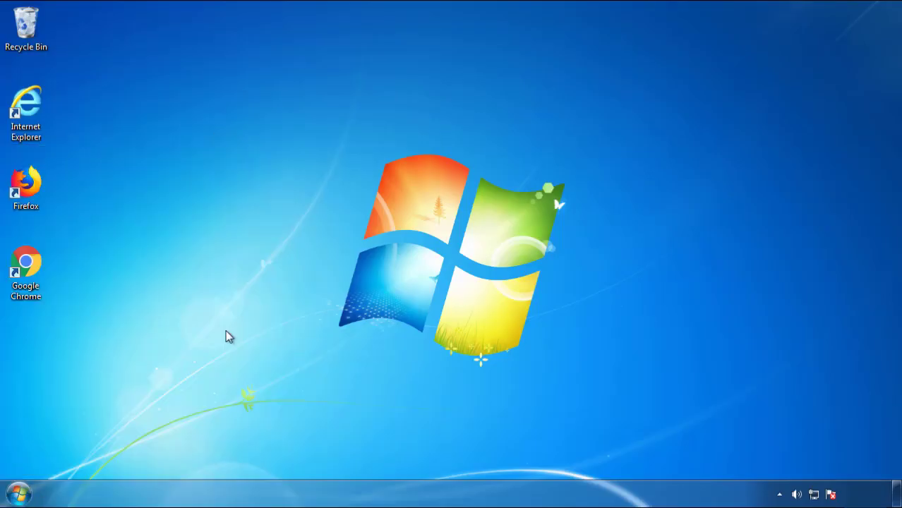
pyautogui.click(282, 264)
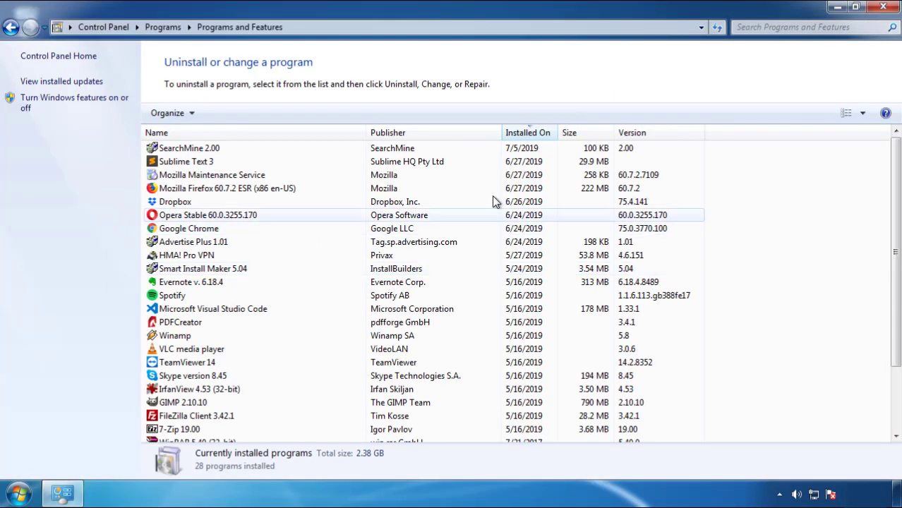
pyautogui.click(533, 135)
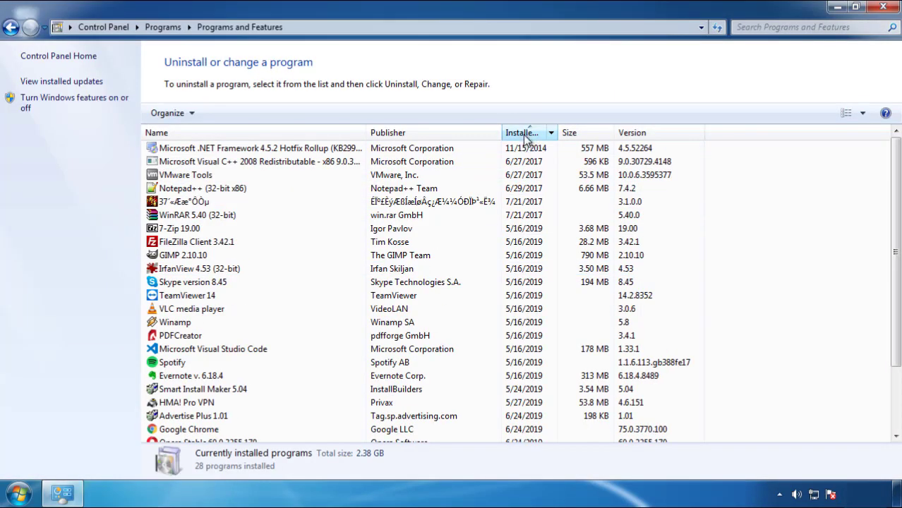
pyautogui.click(514, 135)
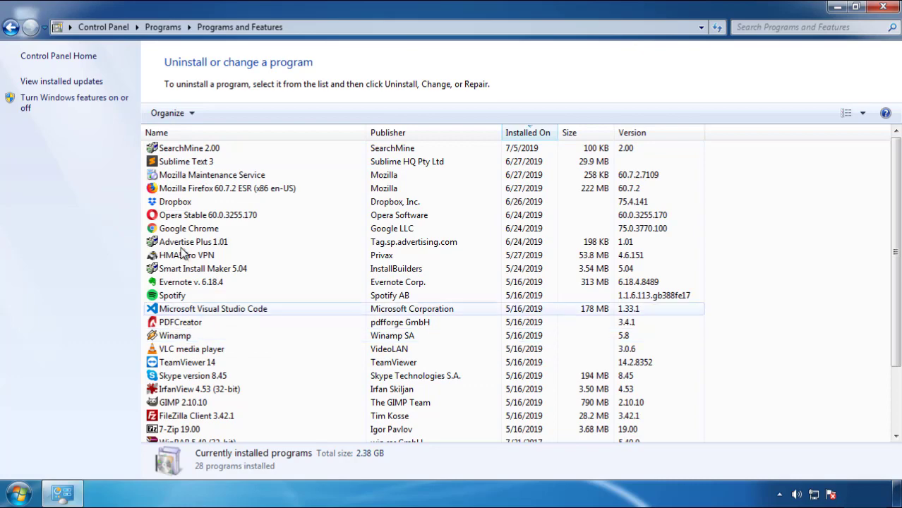
# - Uninstall SearchMine 2.00 and finish its removal wizard
pyautogui.click(190, 152)
pyautogui.click(225, 113)
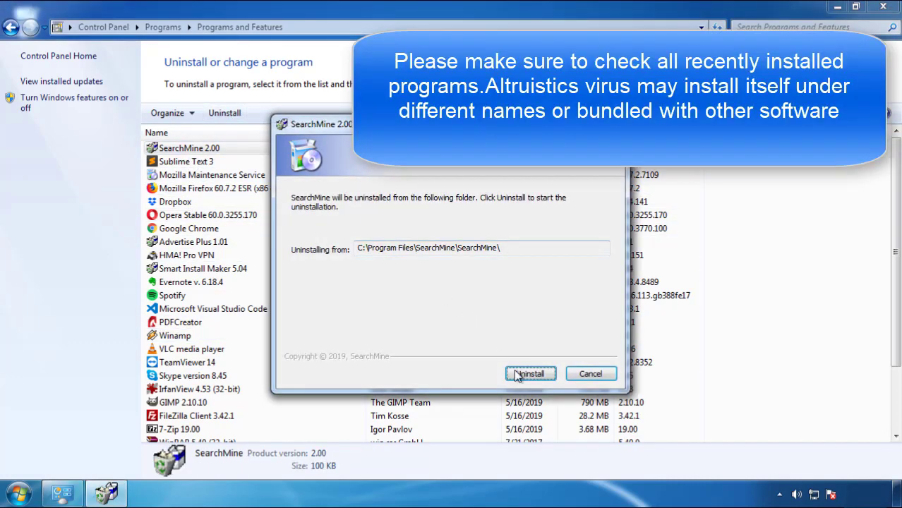
pyautogui.click(524, 375)
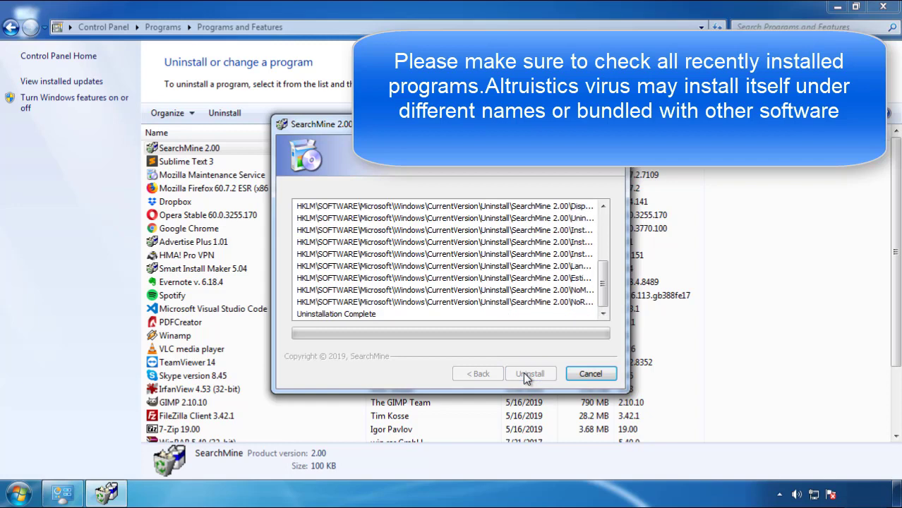
pyautogui.click(529, 374)
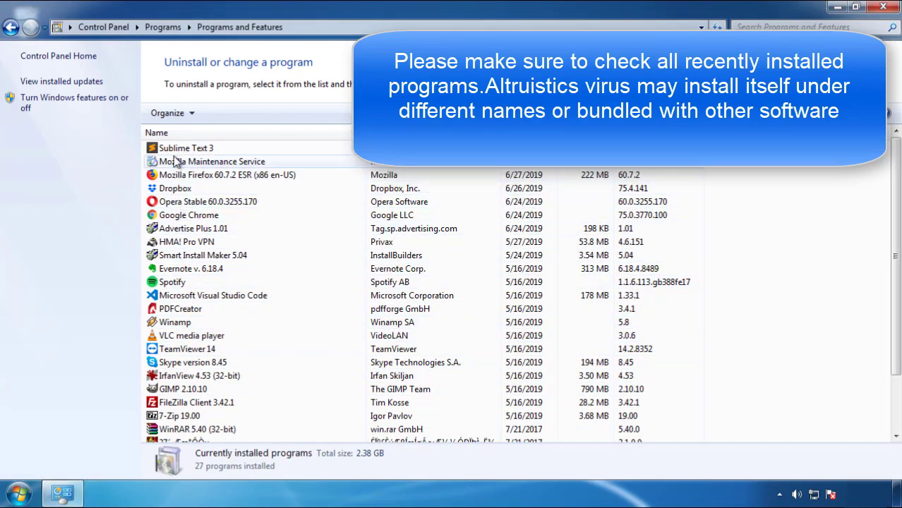
# - Restart Windows 7 and pick Safe Mode from the F8 boot menu
pyautogui.click(883, 8)
pyautogui.click(18, 492)
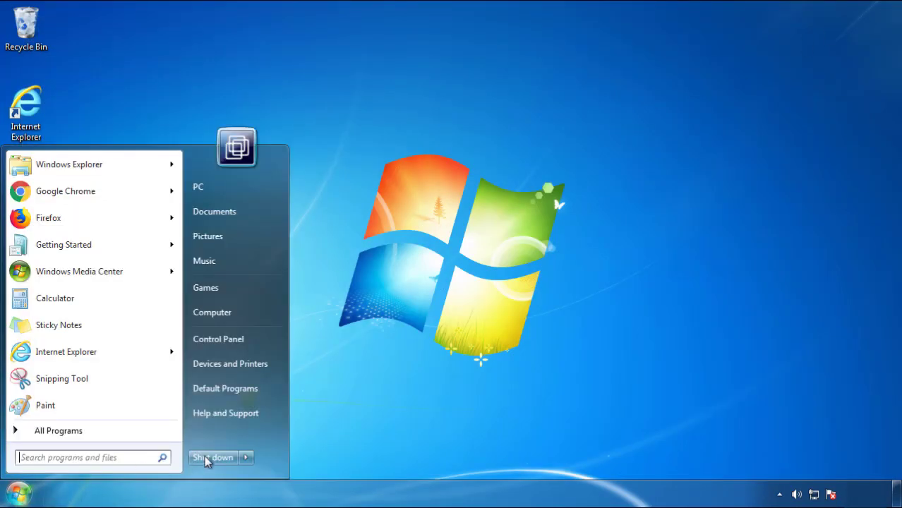
pyautogui.moveTo(245, 457)
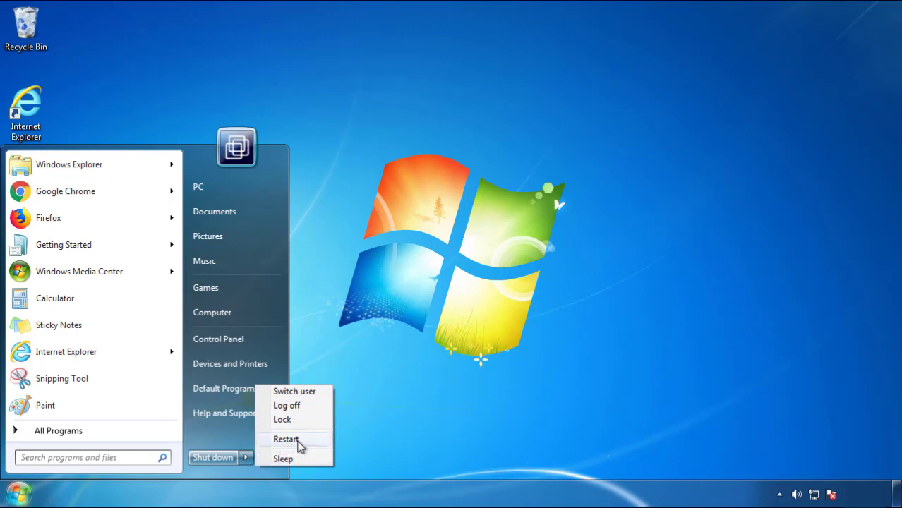
pyautogui.click(465, 424)
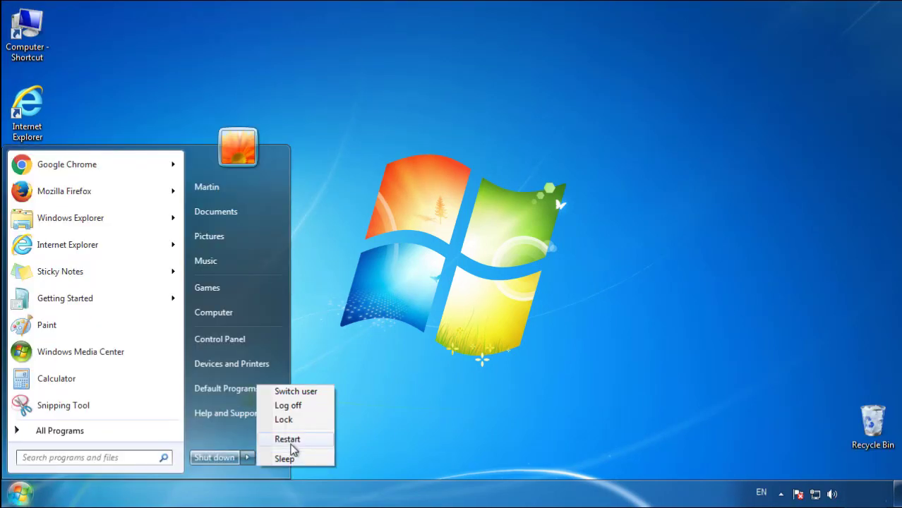
pyautogui.click(292, 444)
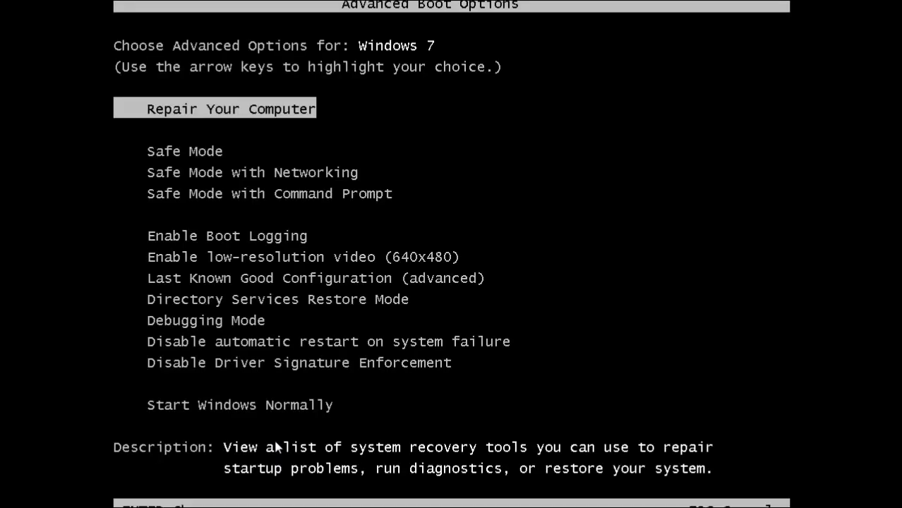
pyautogui.press('Down')
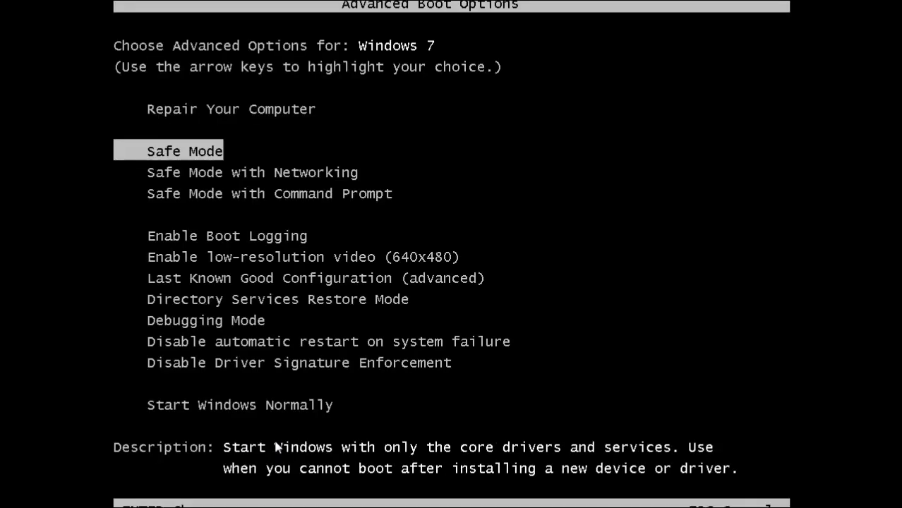
pyautogui.press('Return')
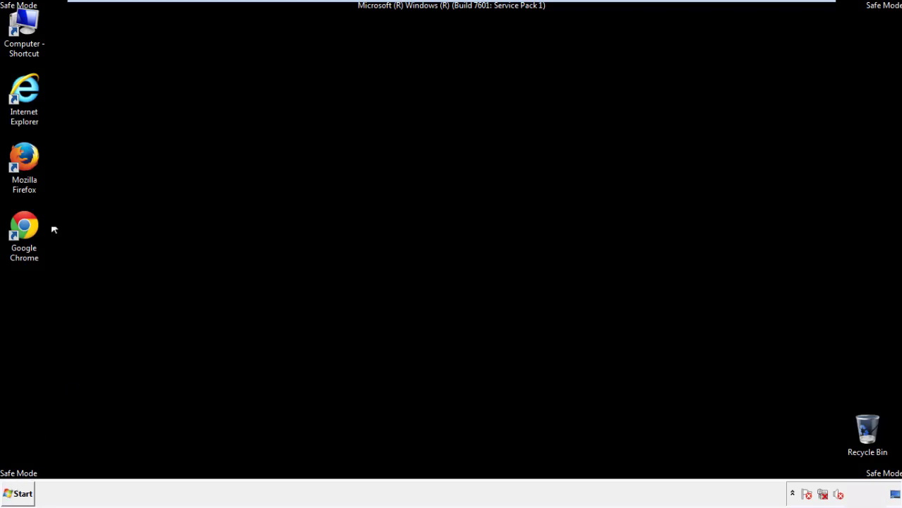
# - Launch Firefox, decline the default-browser prompt, and make the Menu Bar visible
pyautogui.doubleClick(31, 165)
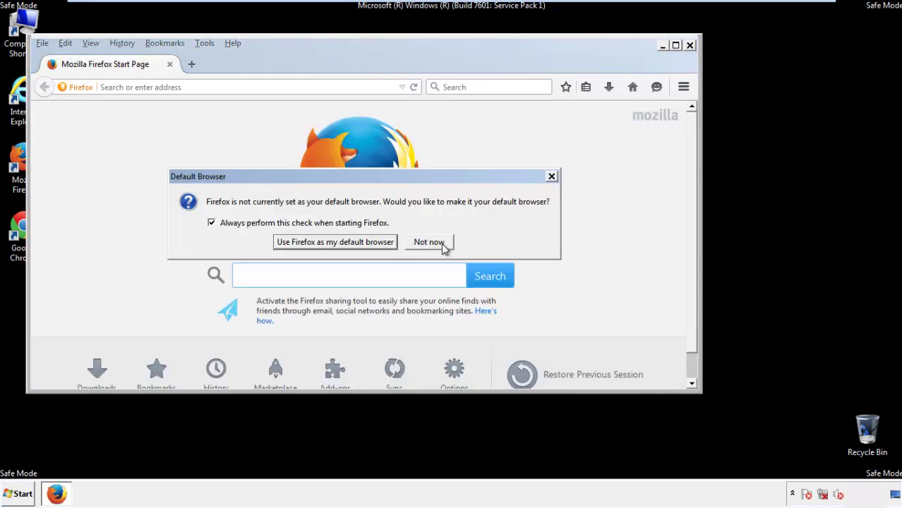
pyautogui.click(430, 242)
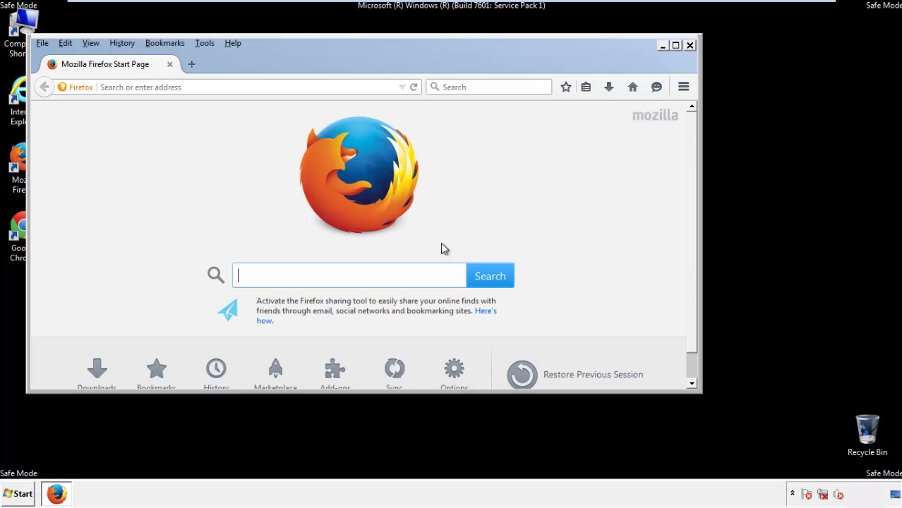
pyautogui.rightClick(277, 57)
pyautogui.click(300, 108)
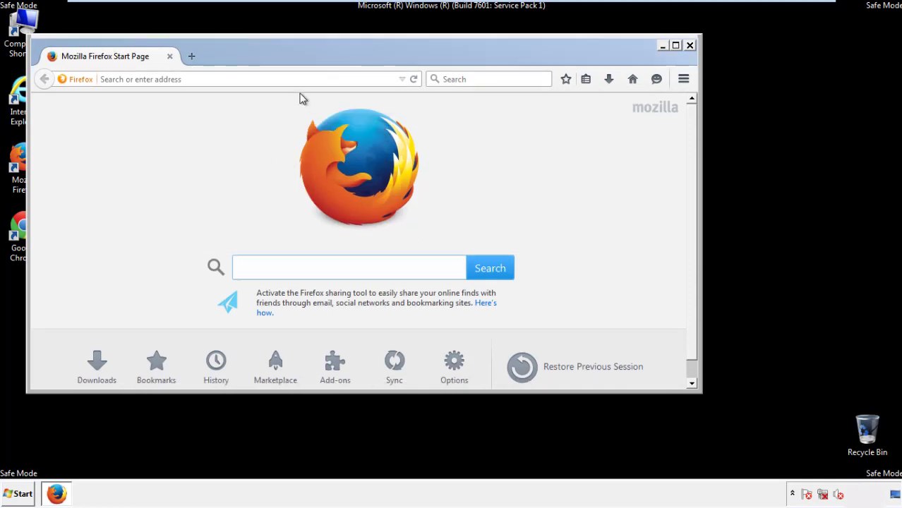
pyautogui.rightClick(286, 59)
pyautogui.click(294, 109)
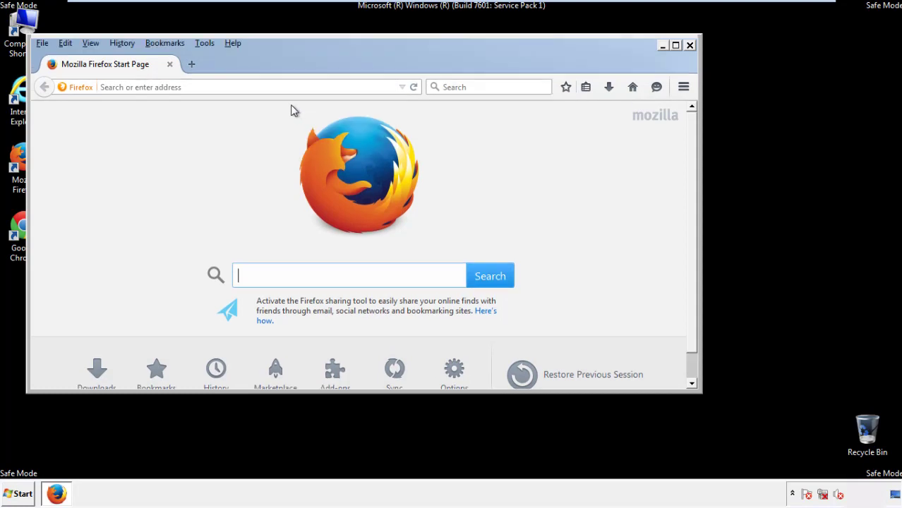
# - Clear Firefox's recent history for the Everything time range, Site Preferences included
pyautogui.click(124, 45)
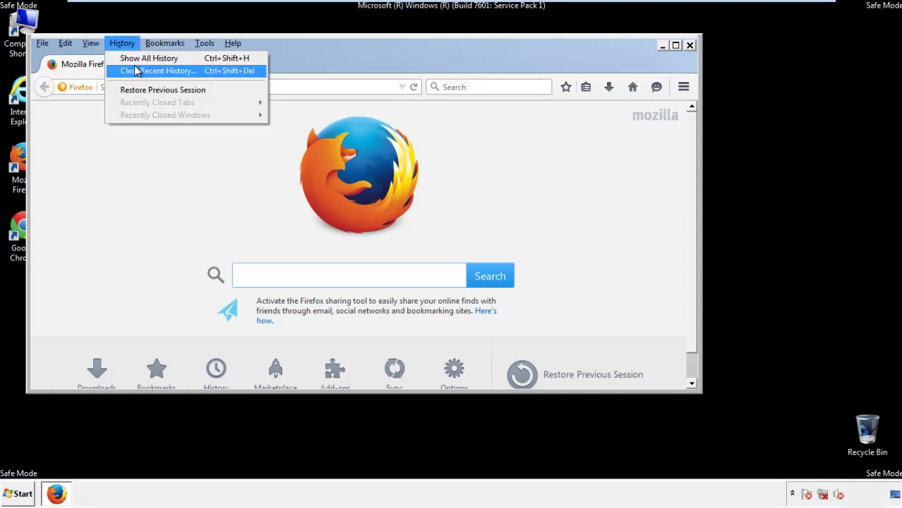
pyautogui.click(136, 71)
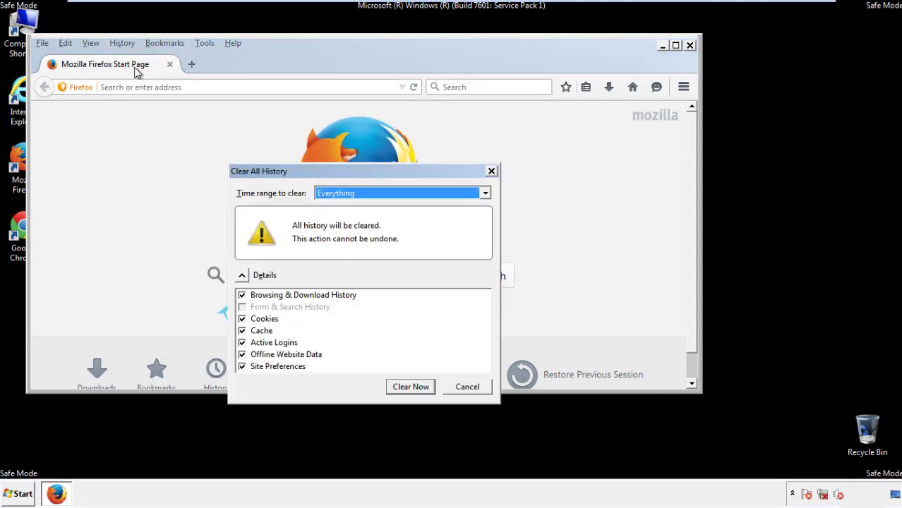
pyautogui.click(334, 195)
pyautogui.click(337, 265)
pyautogui.click(241, 354)
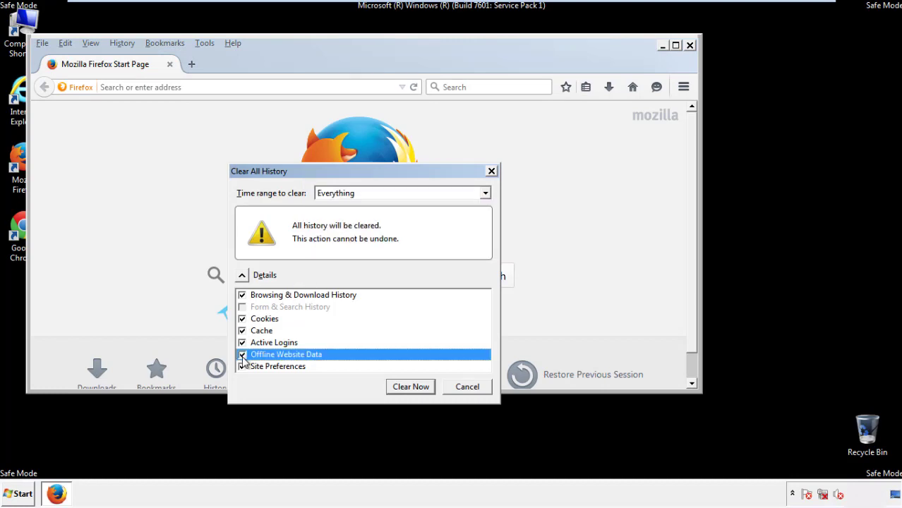
pyautogui.click(242, 367)
pyautogui.click(242, 367)
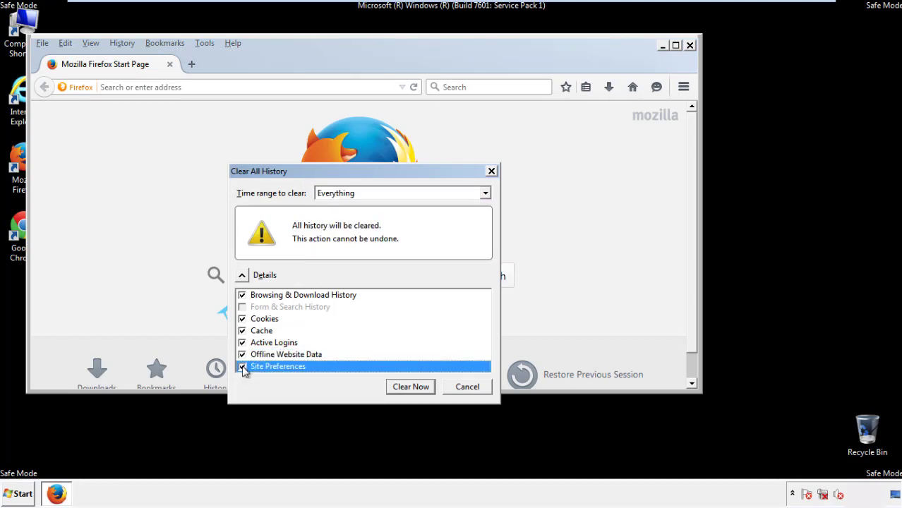
pyautogui.click(409, 388)
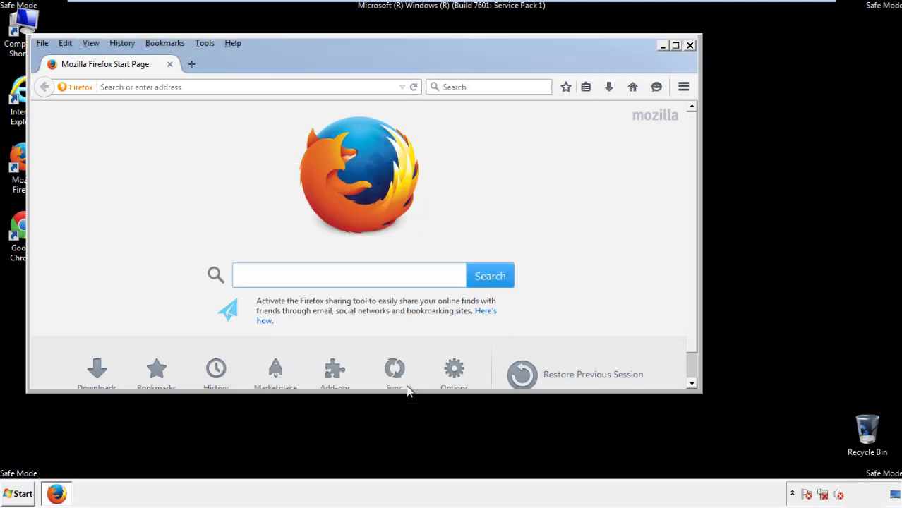
# - Refresh Firefox from Troubleshooting Information, finish the Import Wizard, decline default browser, and close Firefox
pyautogui.click(233, 44)
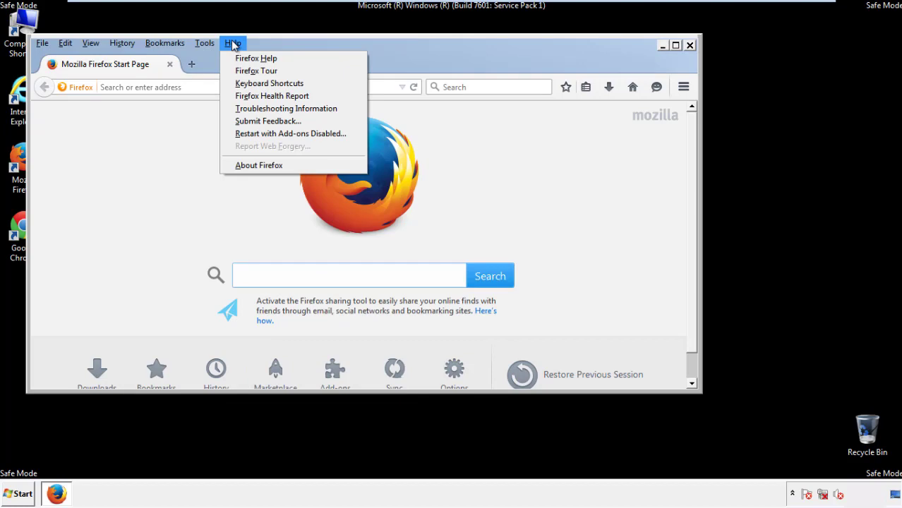
pyautogui.click(262, 108)
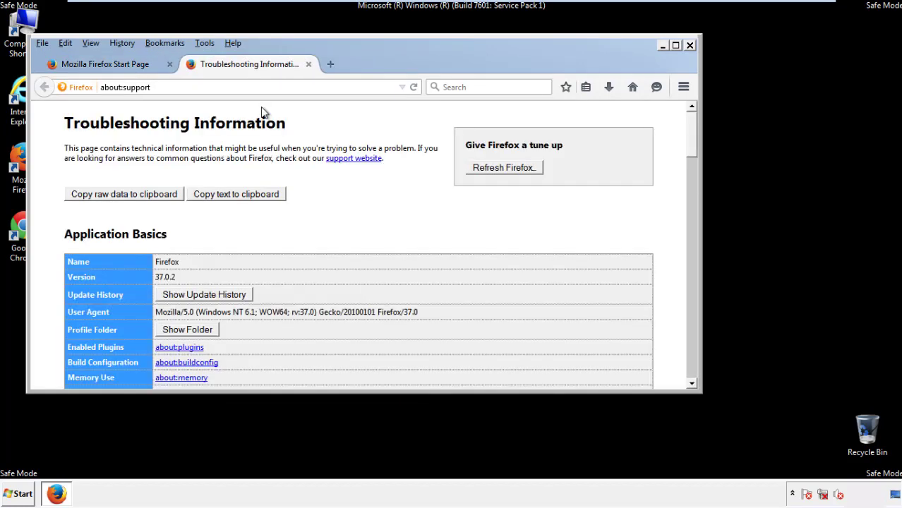
pyautogui.click(521, 167)
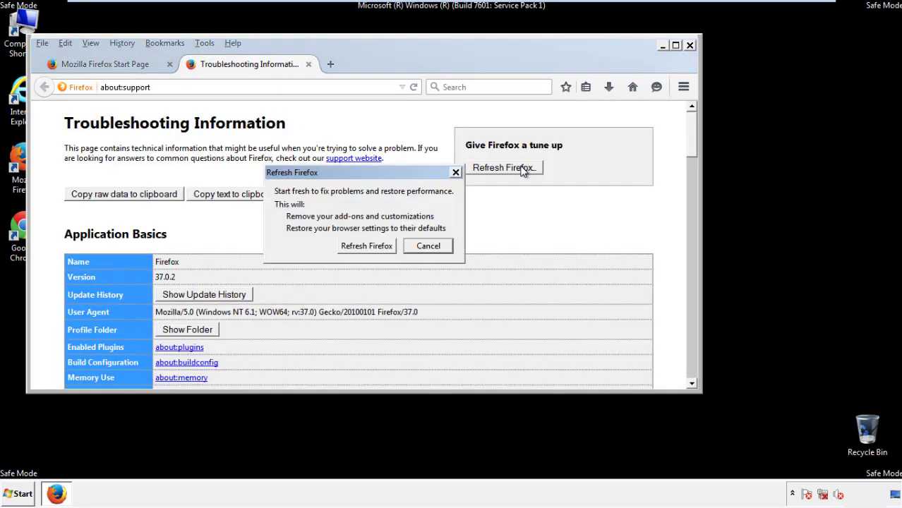
pyautogui.click(367, 247)
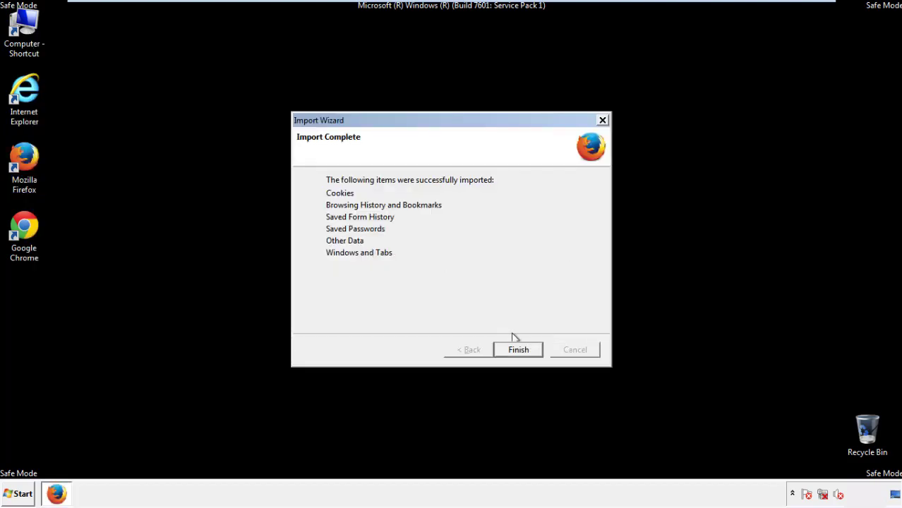
pyautogui.click(519, 350)
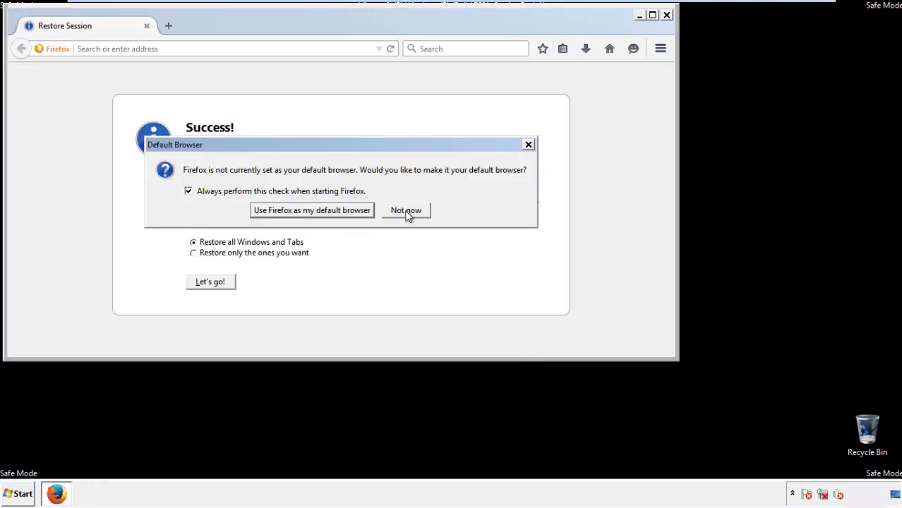
pyautogui.click(408, 210)
pyautogui.click(666, 15)
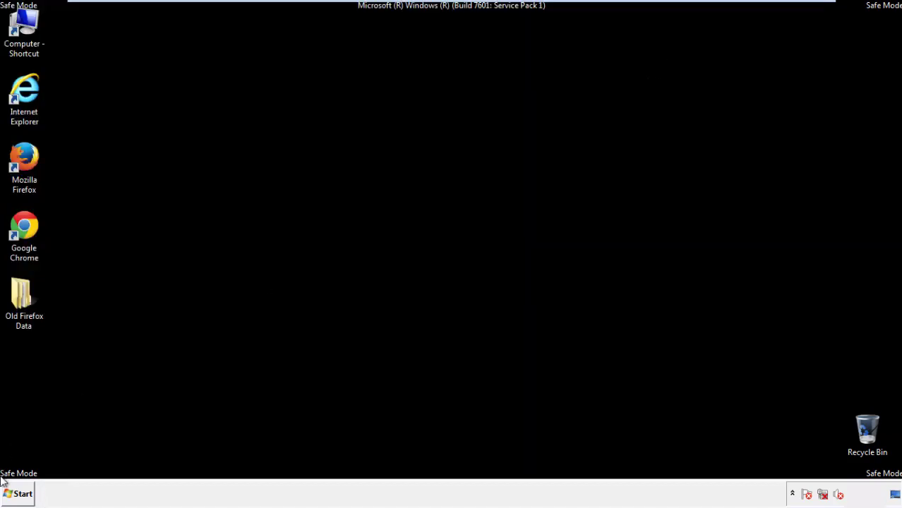
# - Launch Chrome, choose 'Don't ask again' on the default-browser bar, and reach History via Settings
pyautogui.click(21, 224)
pyautogui.doubleClick(21, 224)
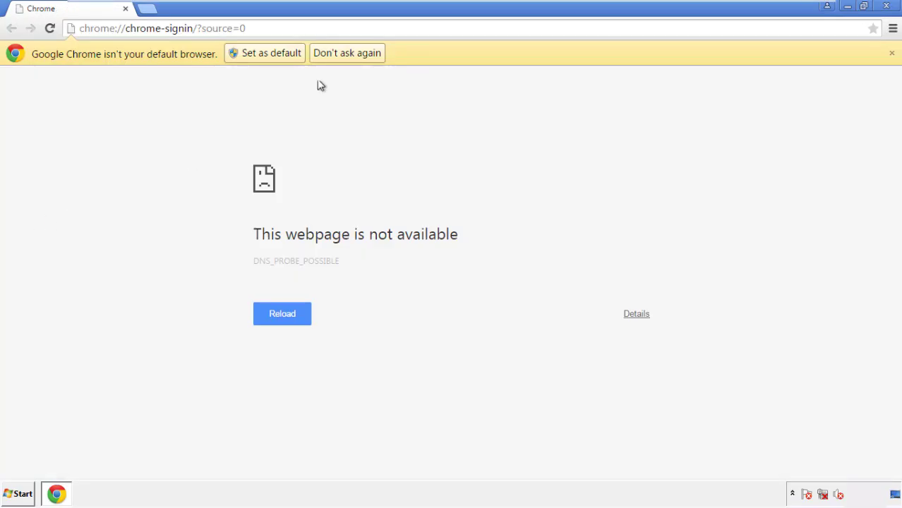
pyautogui.click(362, 55)
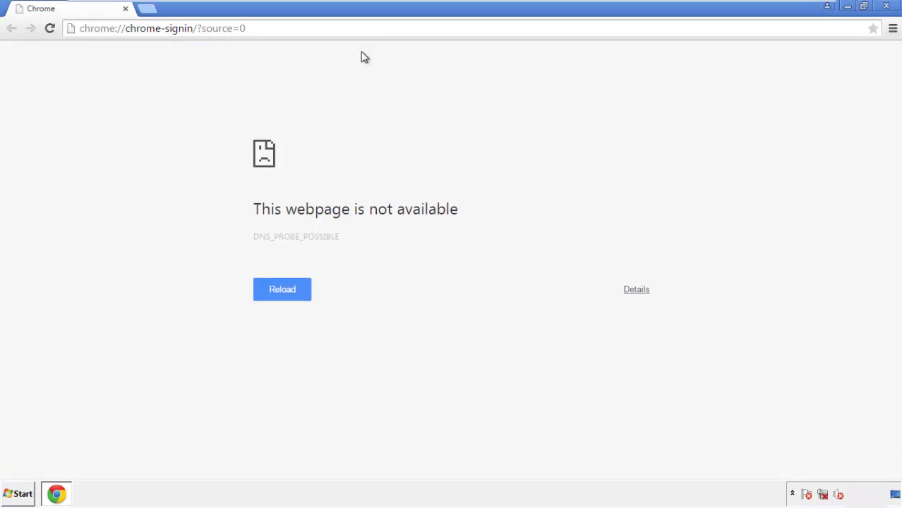
pyautogui.click(893, 29)
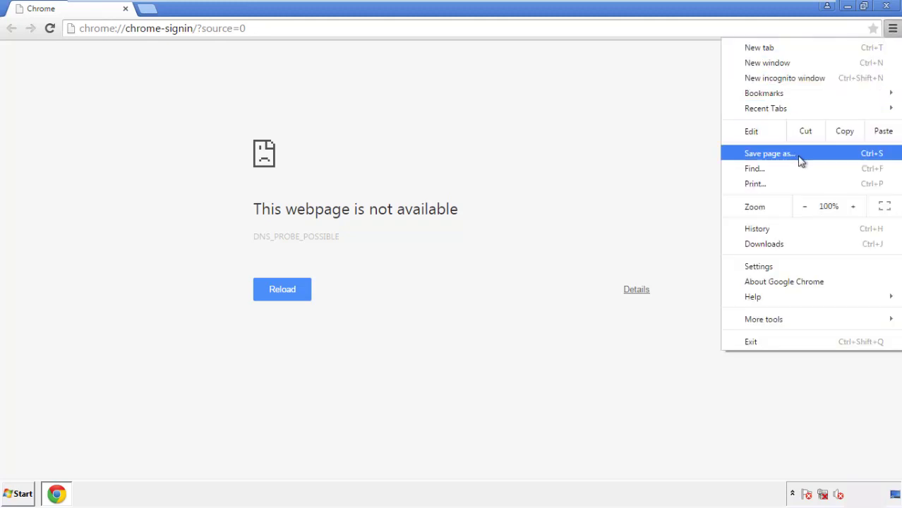
pyautogui.click(760, 266)
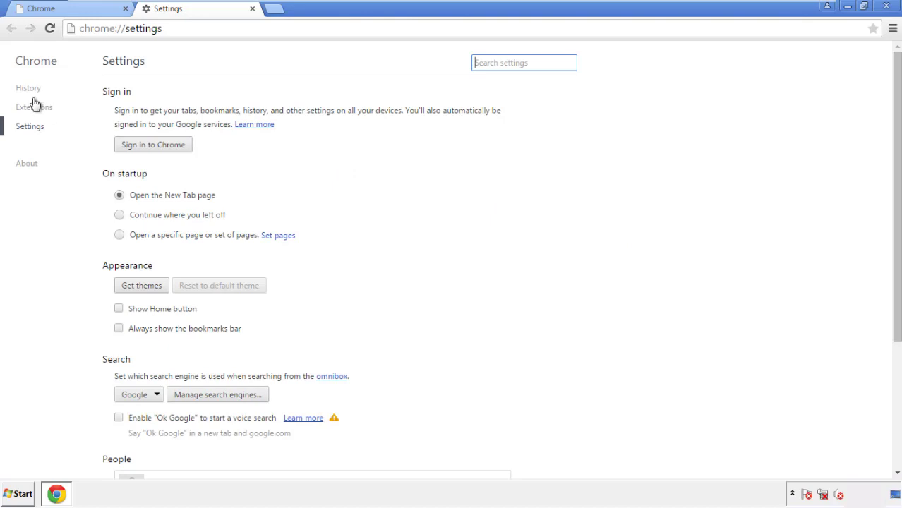
pyautogui.click(31, 89)
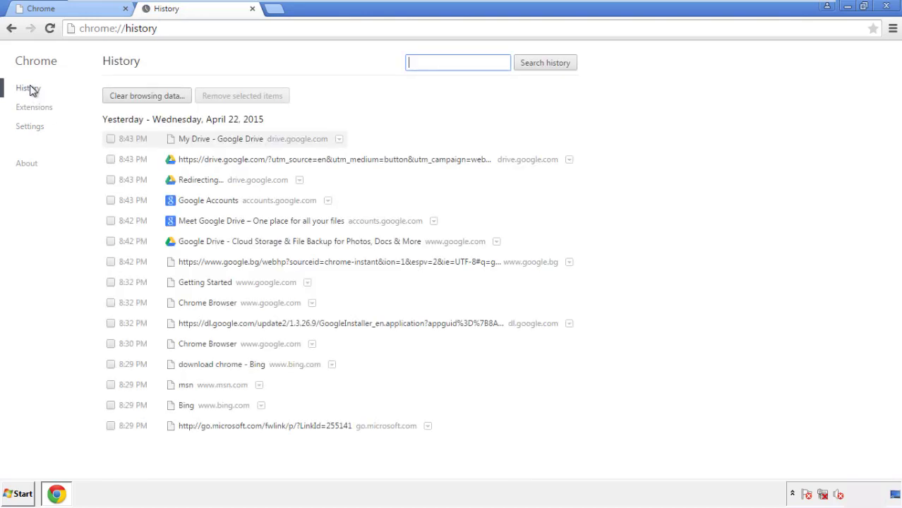
# - Clear Chrome data from the beginning of time, including Autofill form data and Content licenses
pyautogui.click(136, 99)
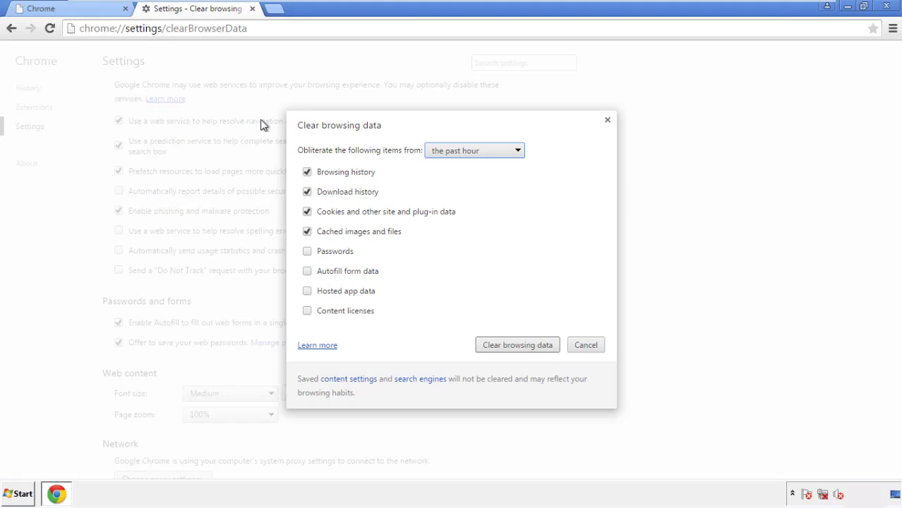
pyautogui.click(453, 152)
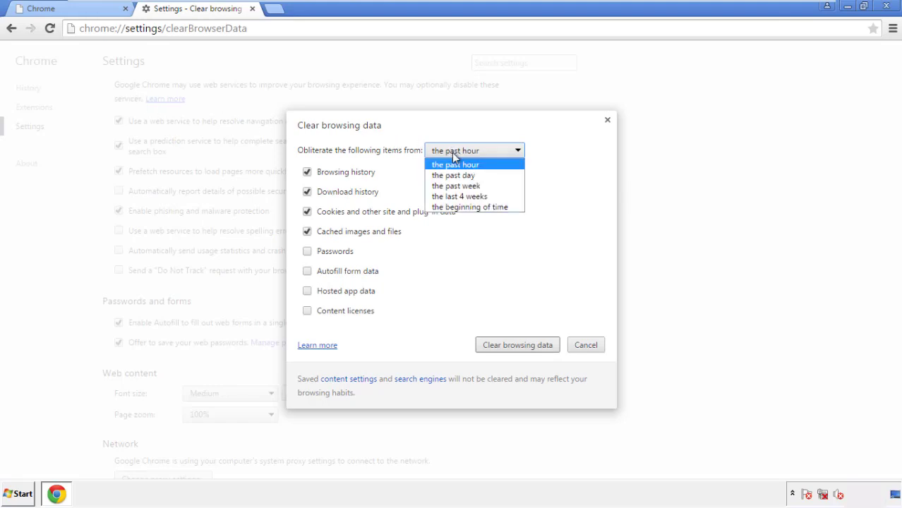
pyautogui.click(452, 208)
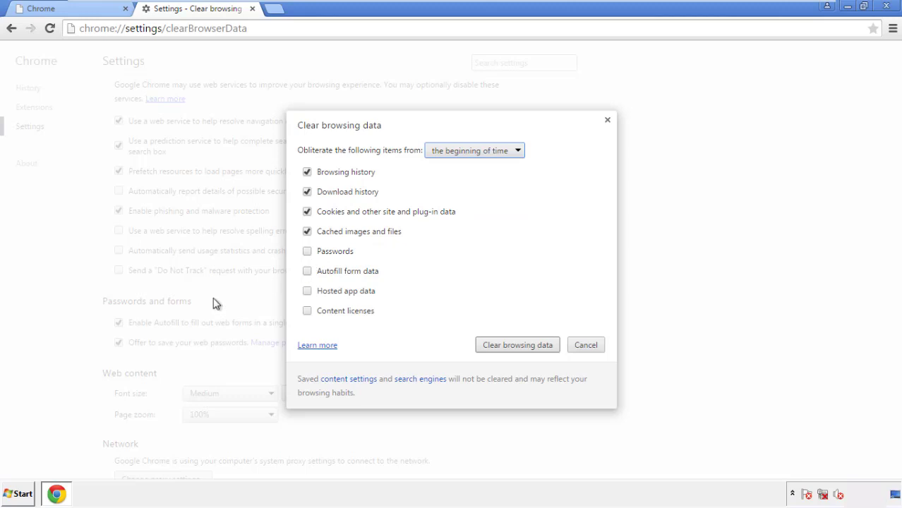
pyautogui.click(315, 275)
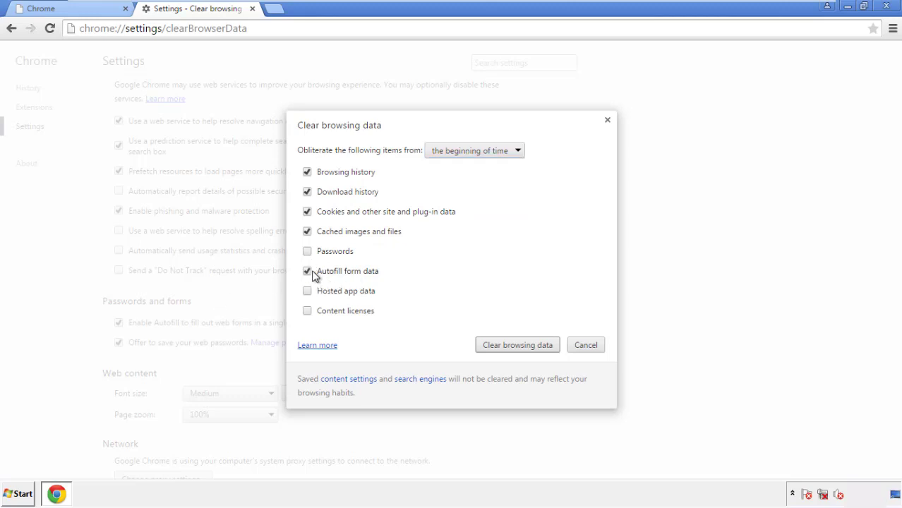
pyautogui.click(311, 313)
pyautogui.click(505, 347)
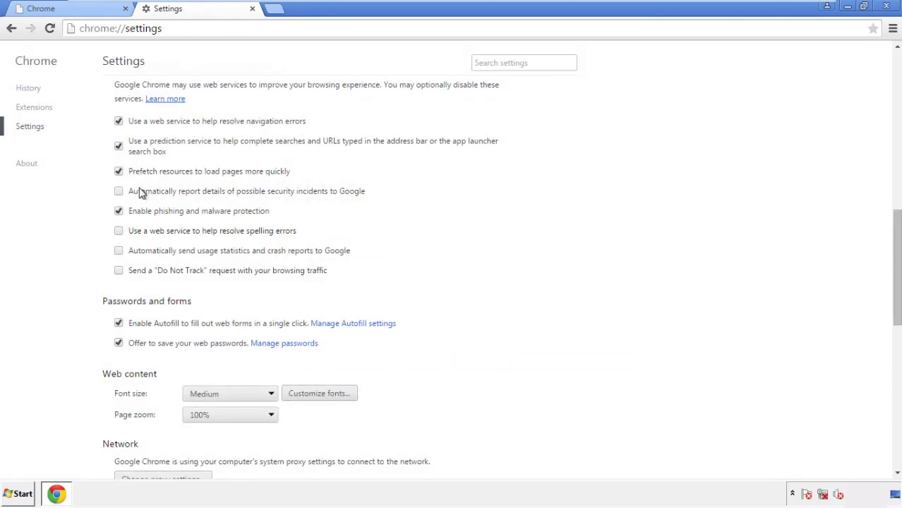
# - Reset Chrome's settings to defaults from the bottom of Settings, then close Chrome
pyautogui.moveTo(896, 215); pyautogui.dragTo(895, 374)
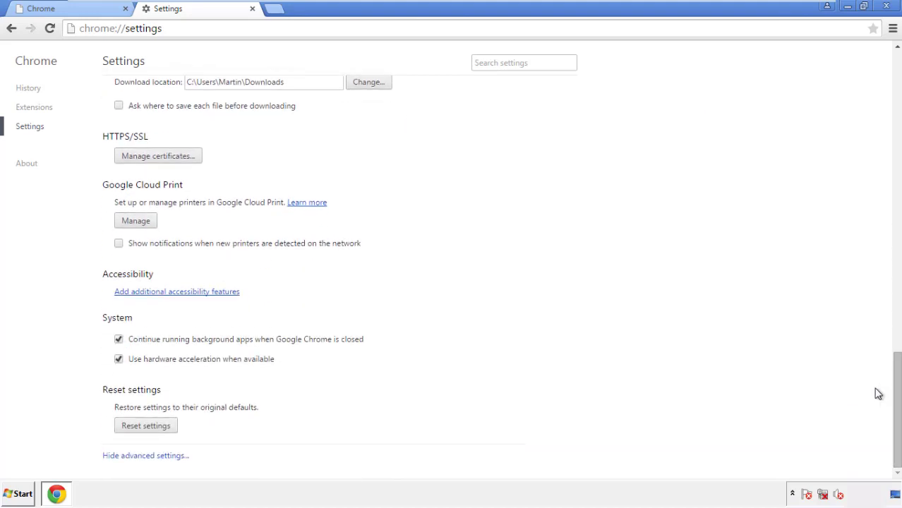
pyautogui.click(172, 430)
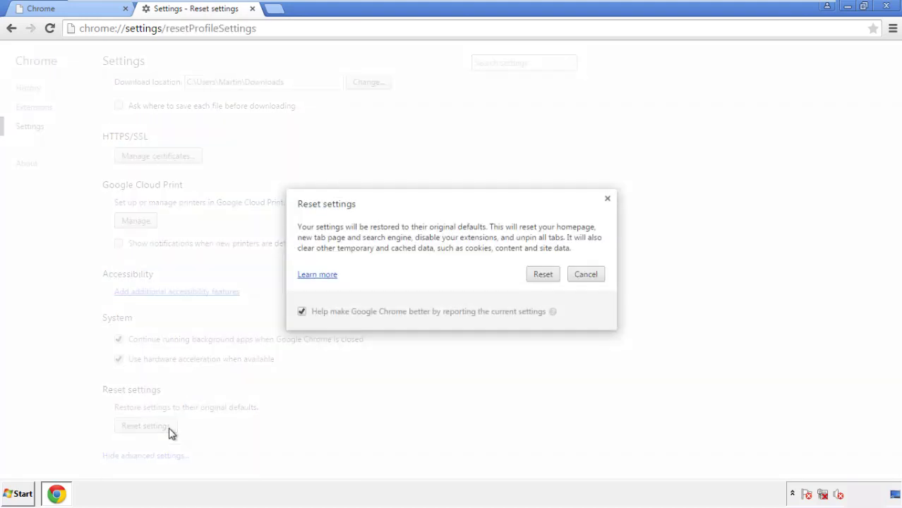
pyautogui.click(543, 275)
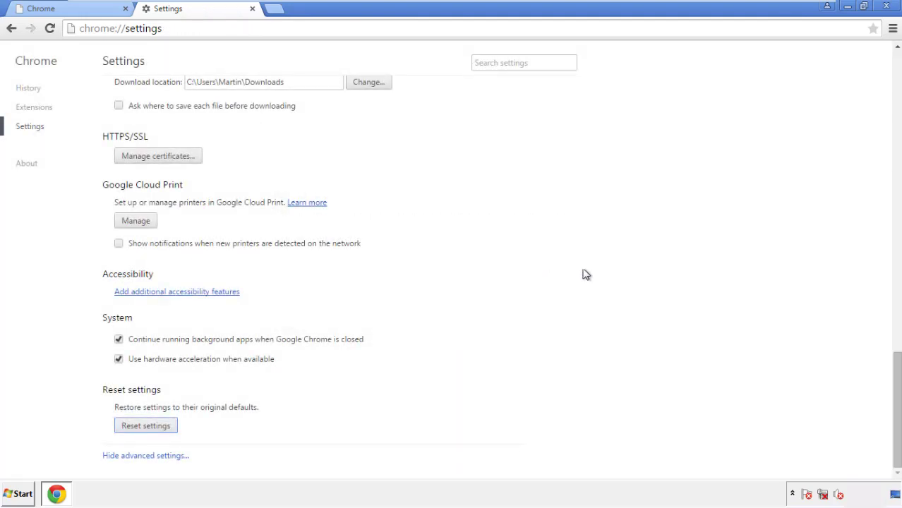
pyautogui.click(886, 5)
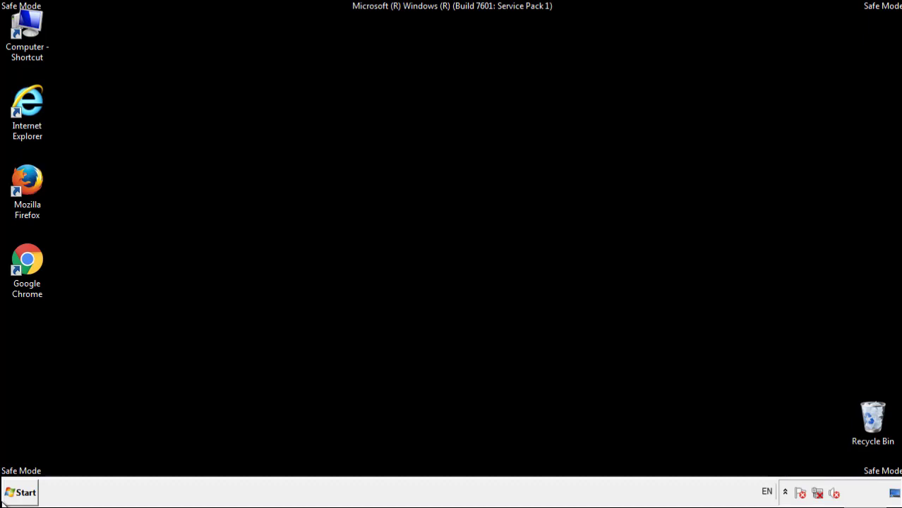
# - Remove the Search Mine extension in Firefox's Add-ons manager, then close Firefox
pyautogui.doubleClick(35, 176)
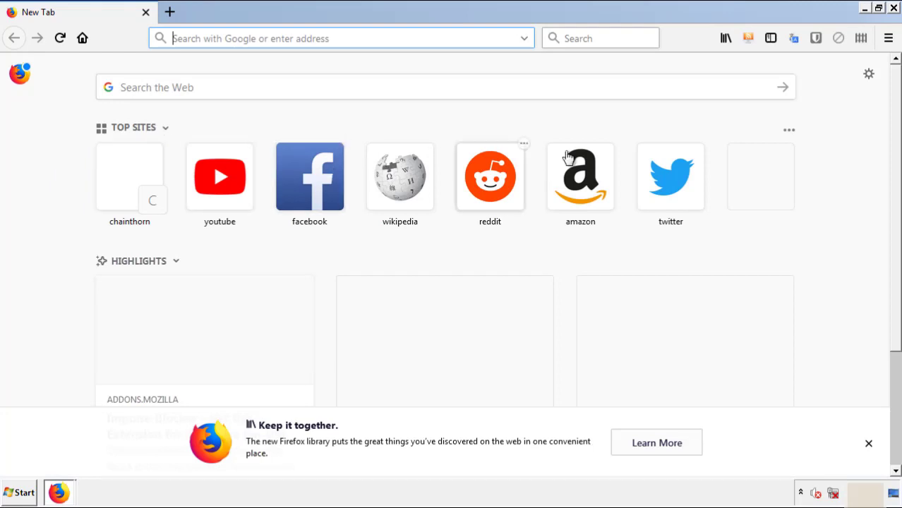
pyautogui.click(888, 38)
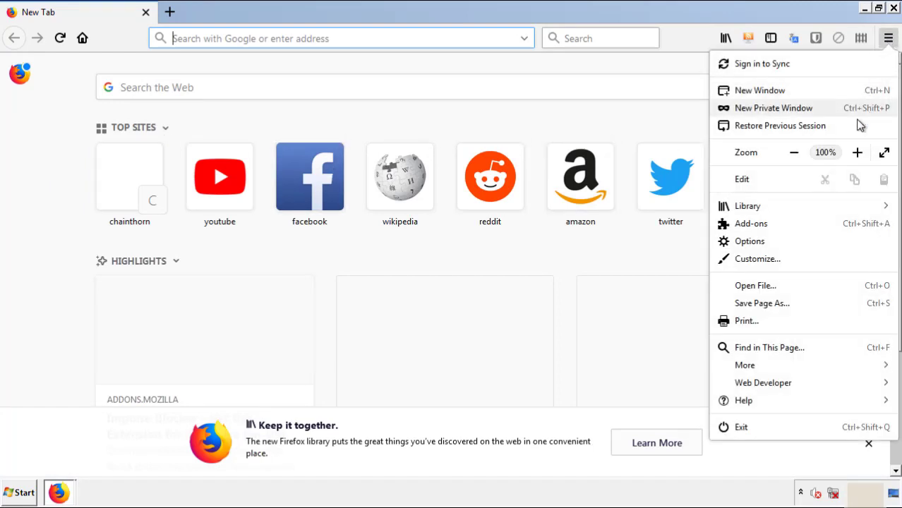
pyautogui.click(751, 224)
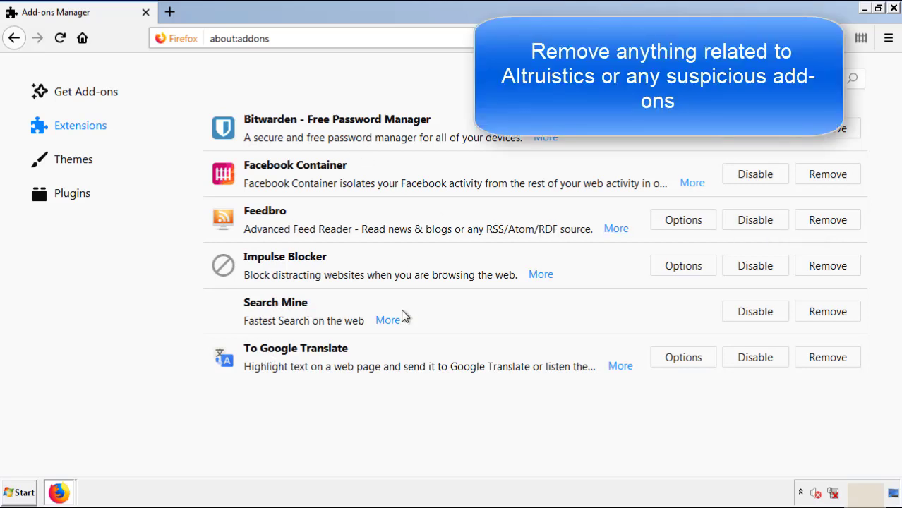
pyautogui.click(824, 319)
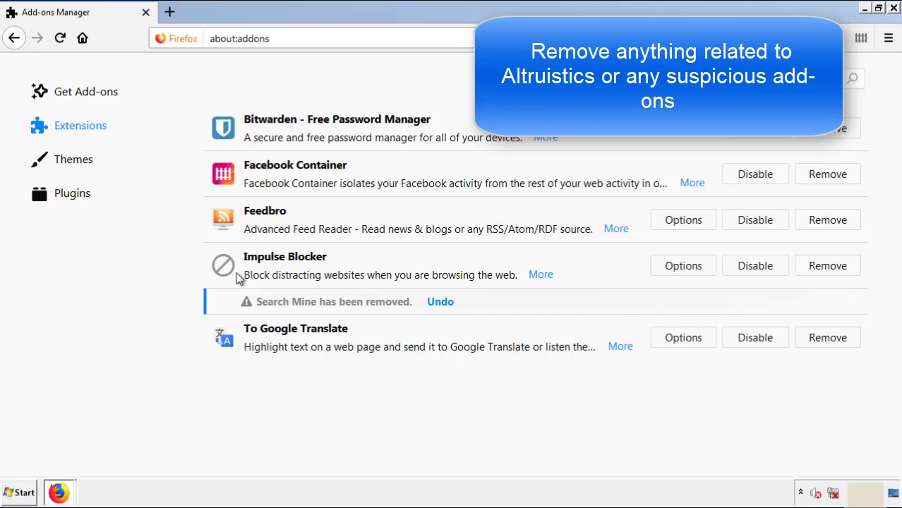
pyautogui.click(894, 10)
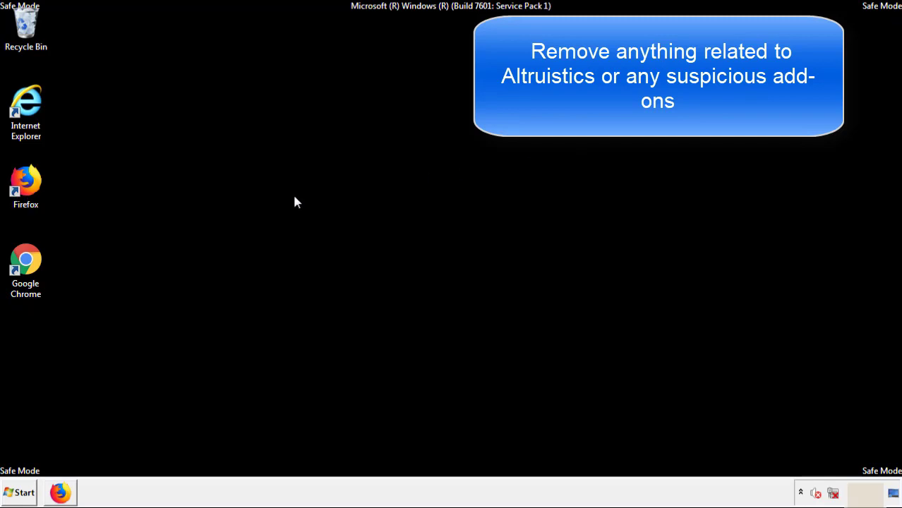
# - Remove Search Mine from Chrome's Extensions page, then bring up the Start menu
pyautogui.doubleClick(25, 261)
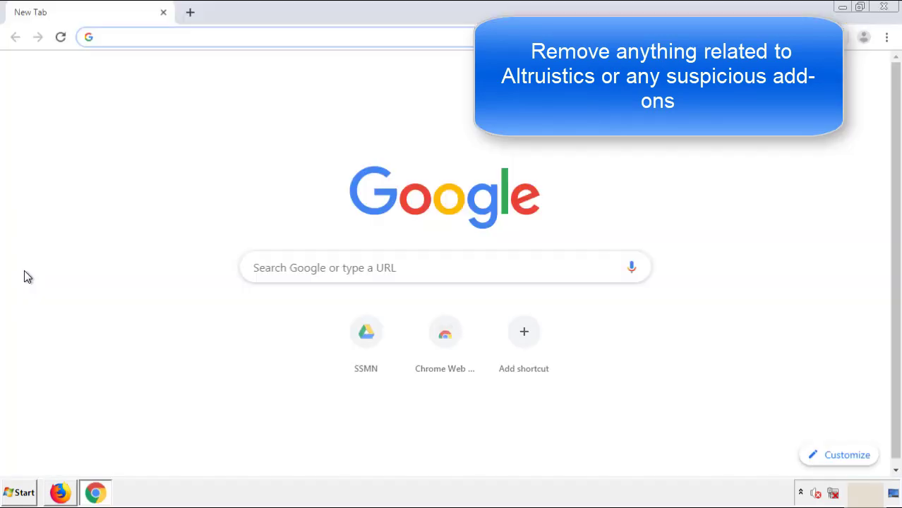
pyautogui.click(886, 37)
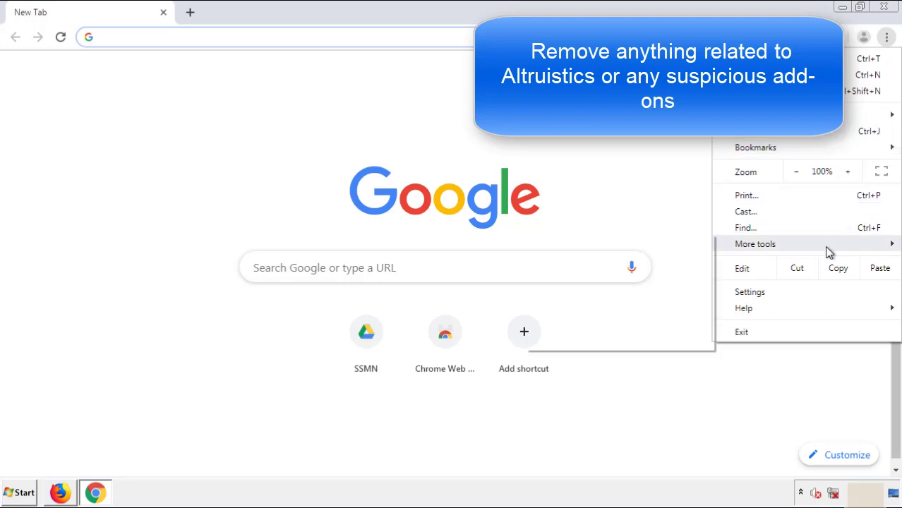
pyautogui.moveTo(795, 245)
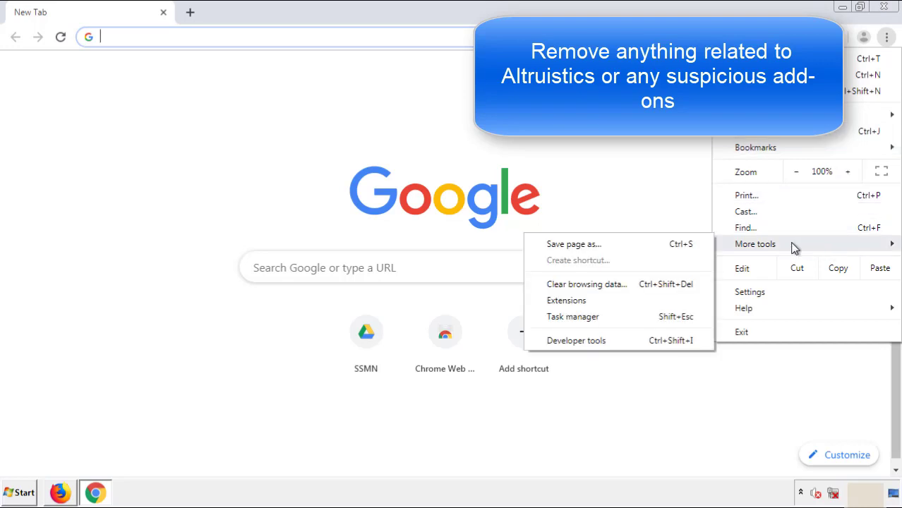
pyautogui.click(573, 300)
pyautogui.scroll(-10, 260, 246)
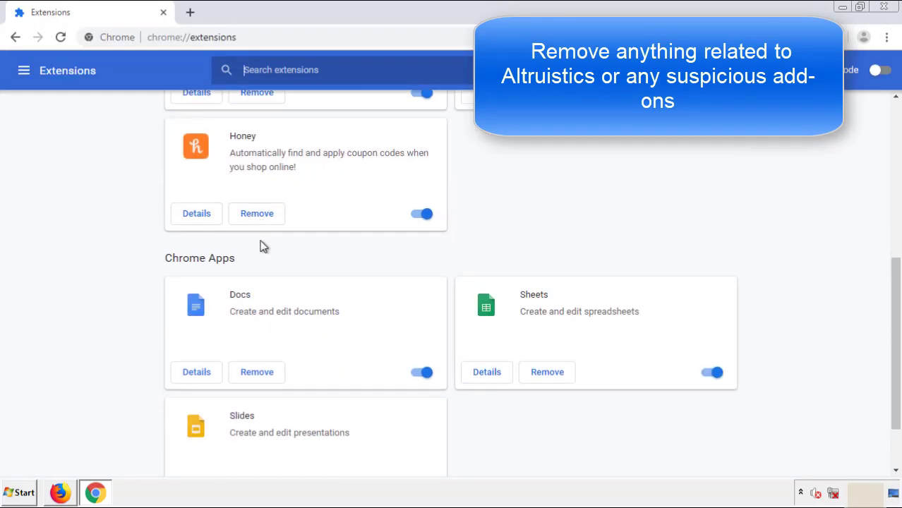
pyautogui.scroll(10, 353, 256)
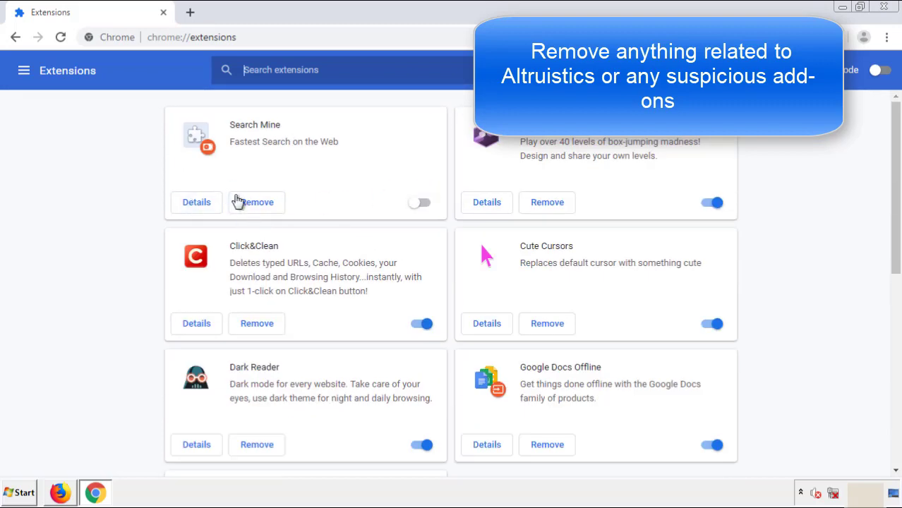
pyautogui.click(255, 206)
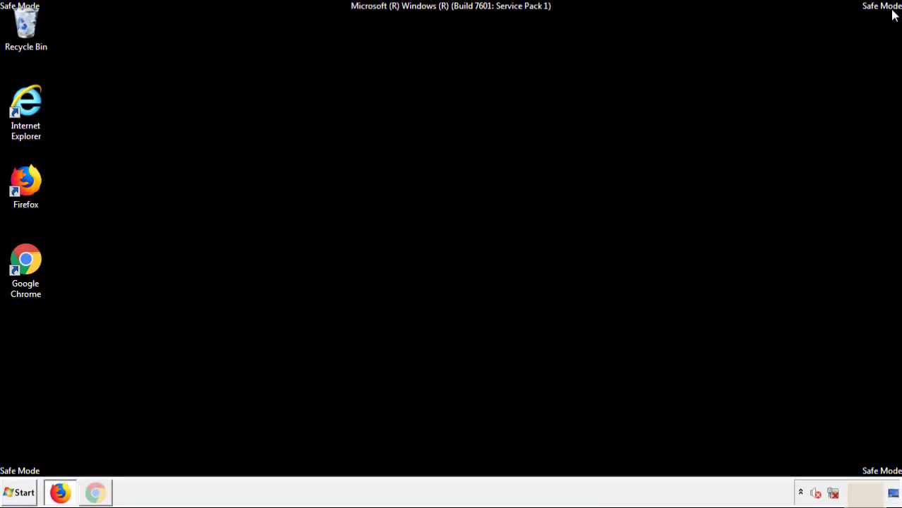
pyautogui.click(23, 494)
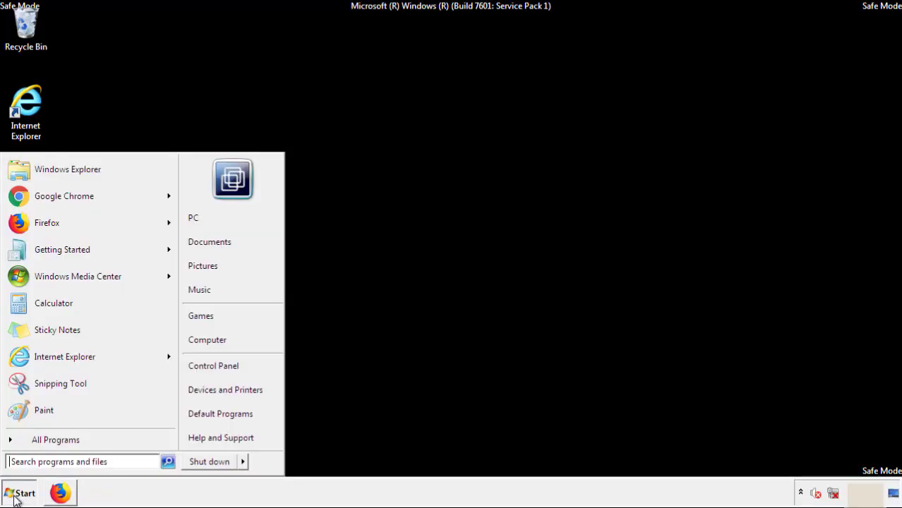